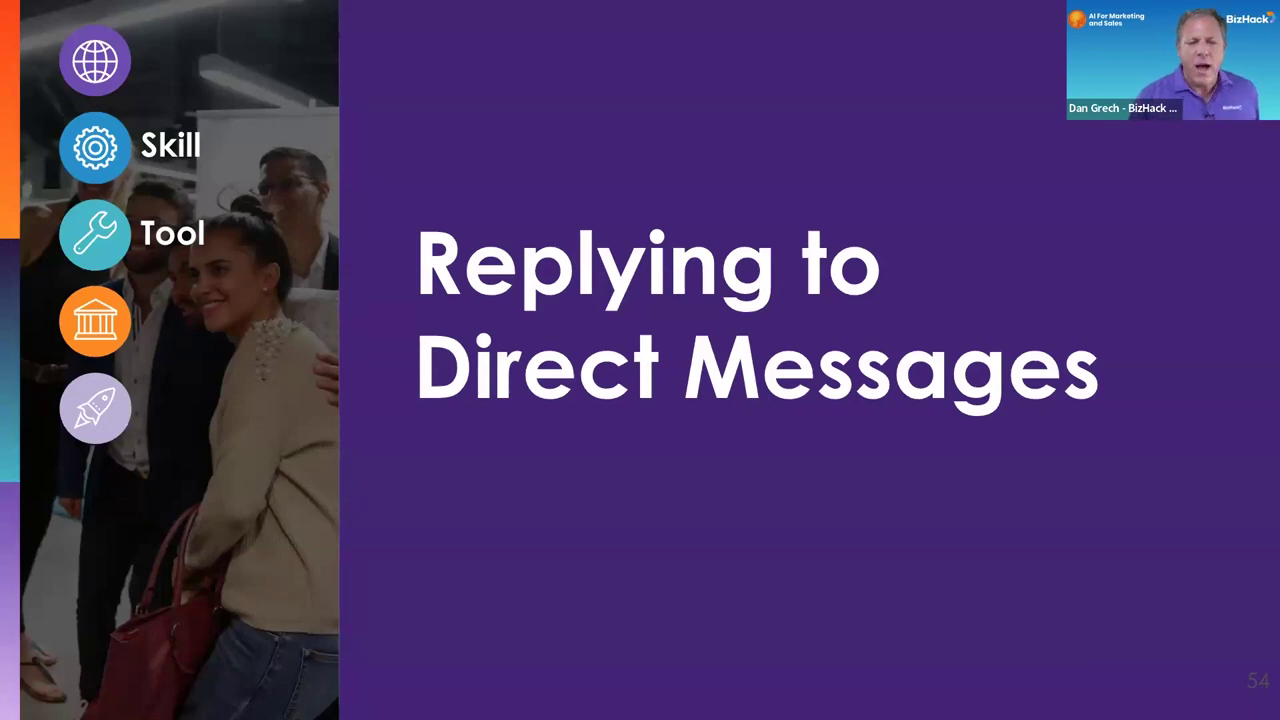
Step: Advance the slide show past the 'Replying to Direct Messages' slide to slide 55
key(Right)
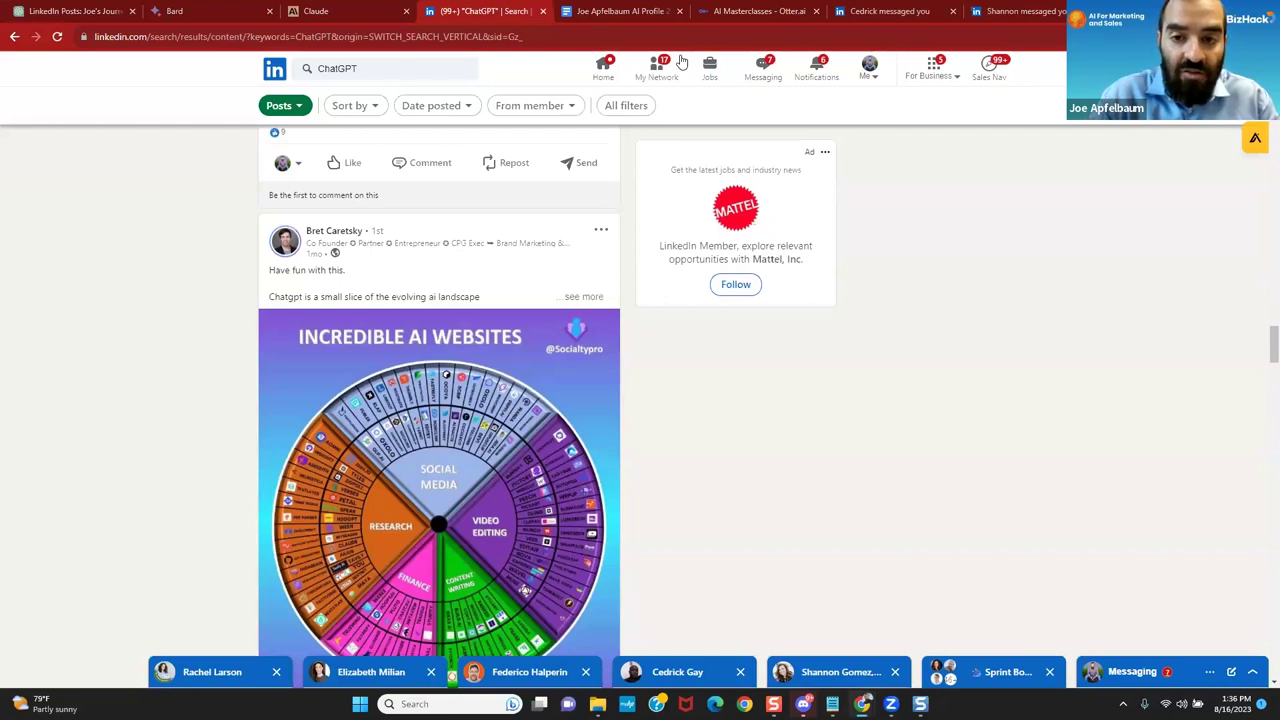
Step: Open LinkedIn Messaging and bring up the attorney's conversation about signing up for classes
click(765, 68)
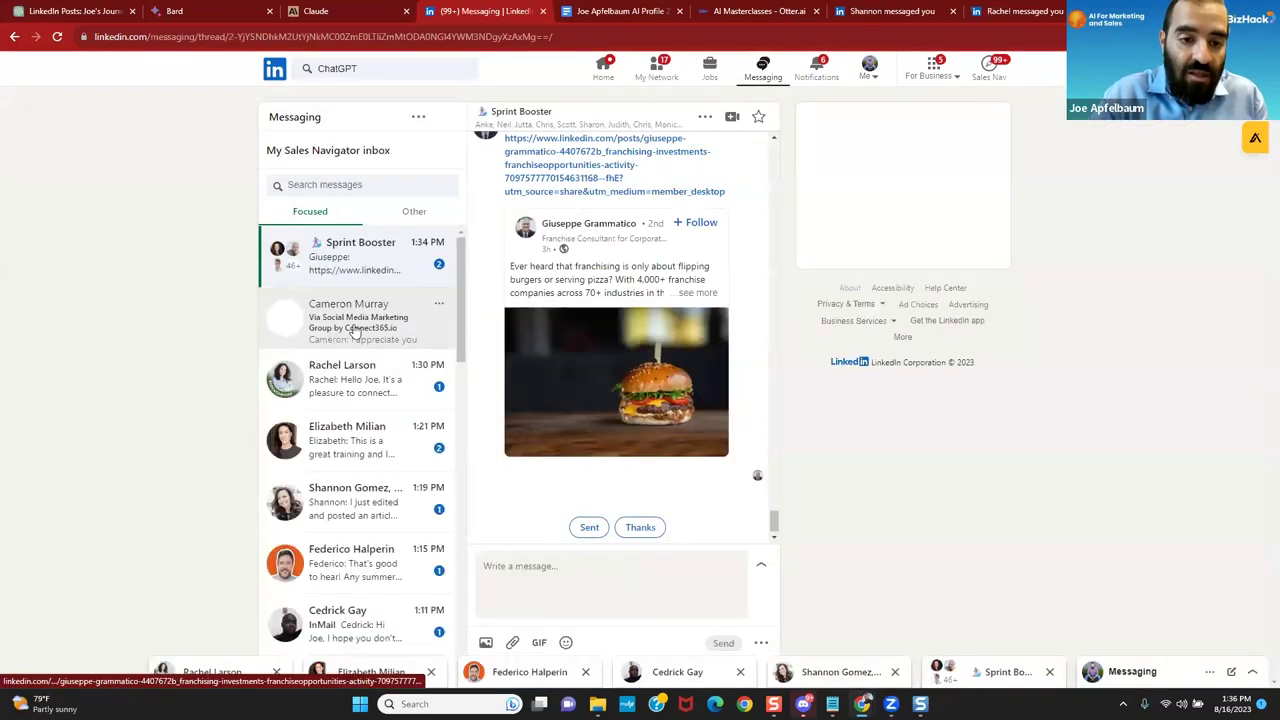
click(369, 389)
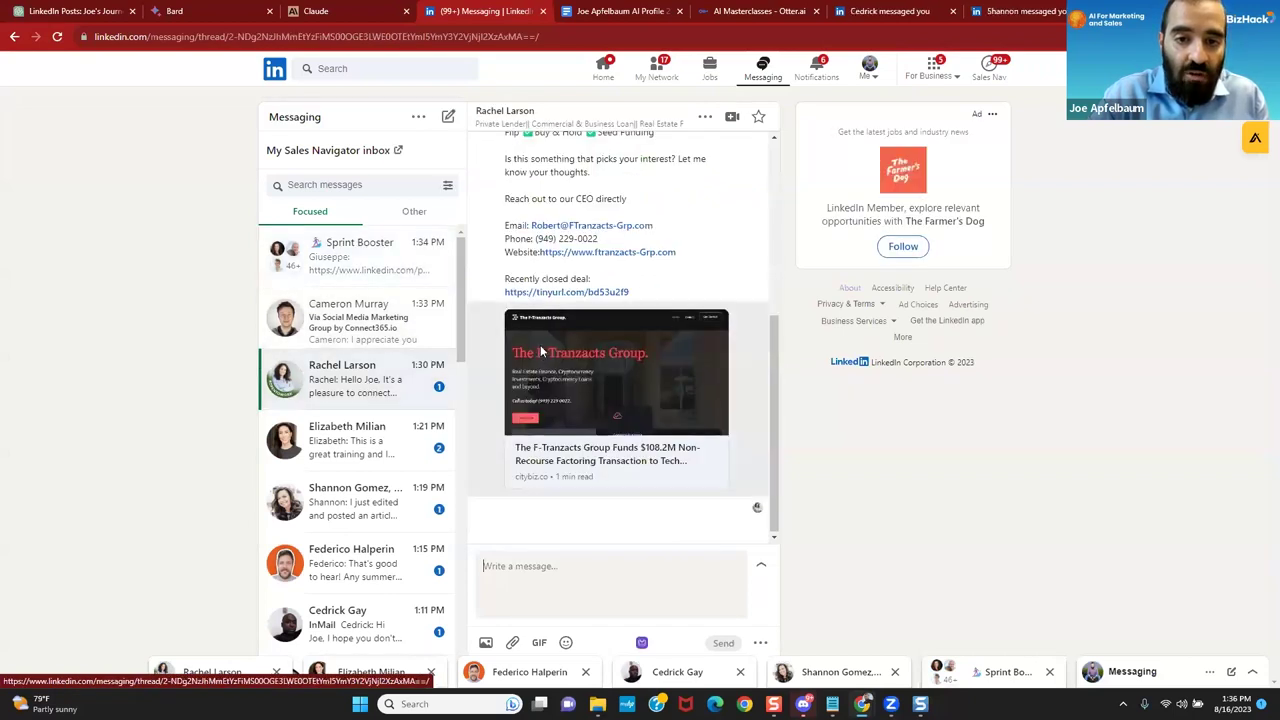
scroll(540, 352, up, 2)
scroll(540, 352, up, 1)
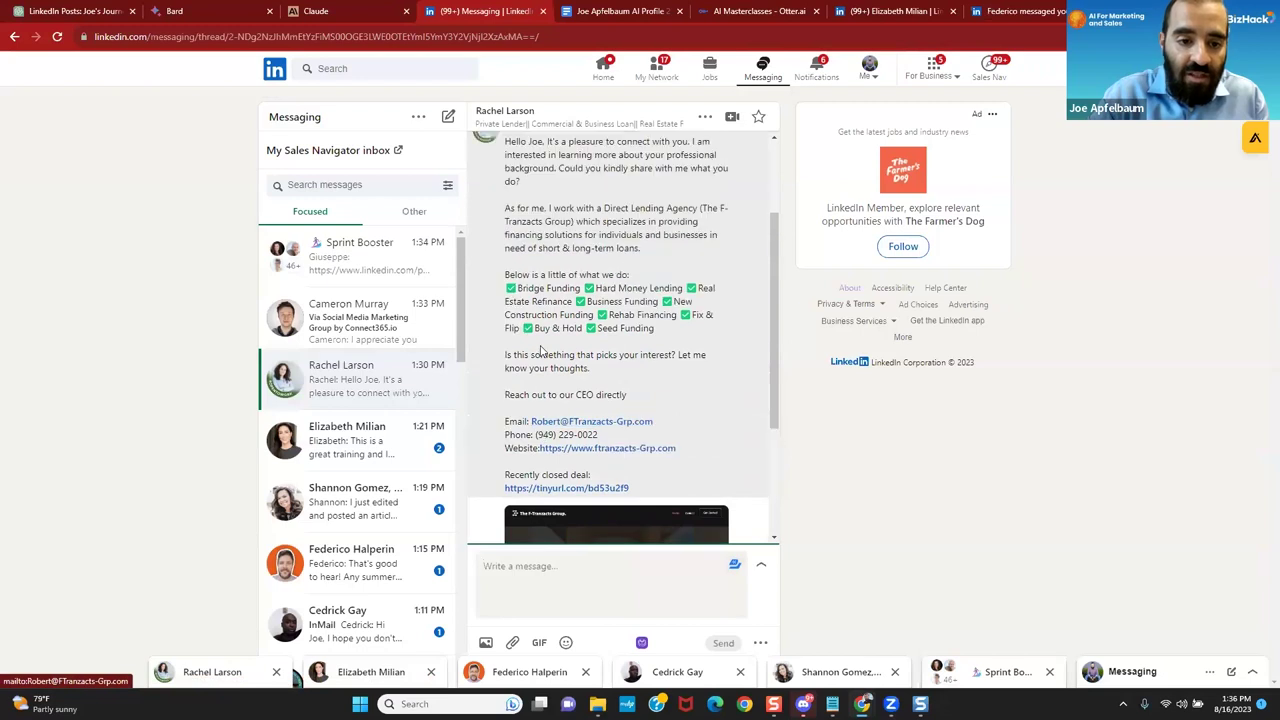
click(338, 447)
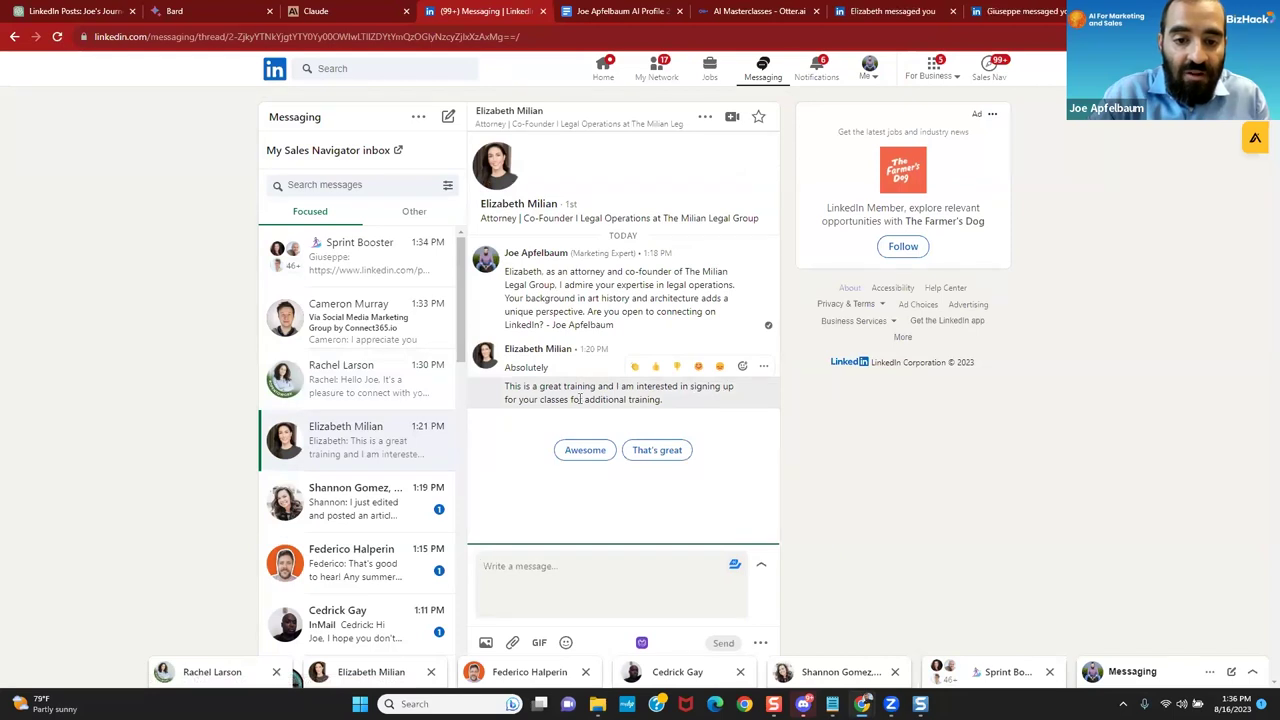
Step: Generate a professional, value-adding reply with evyAI and insert it into the message
click(641, 643)
click(776, 498)
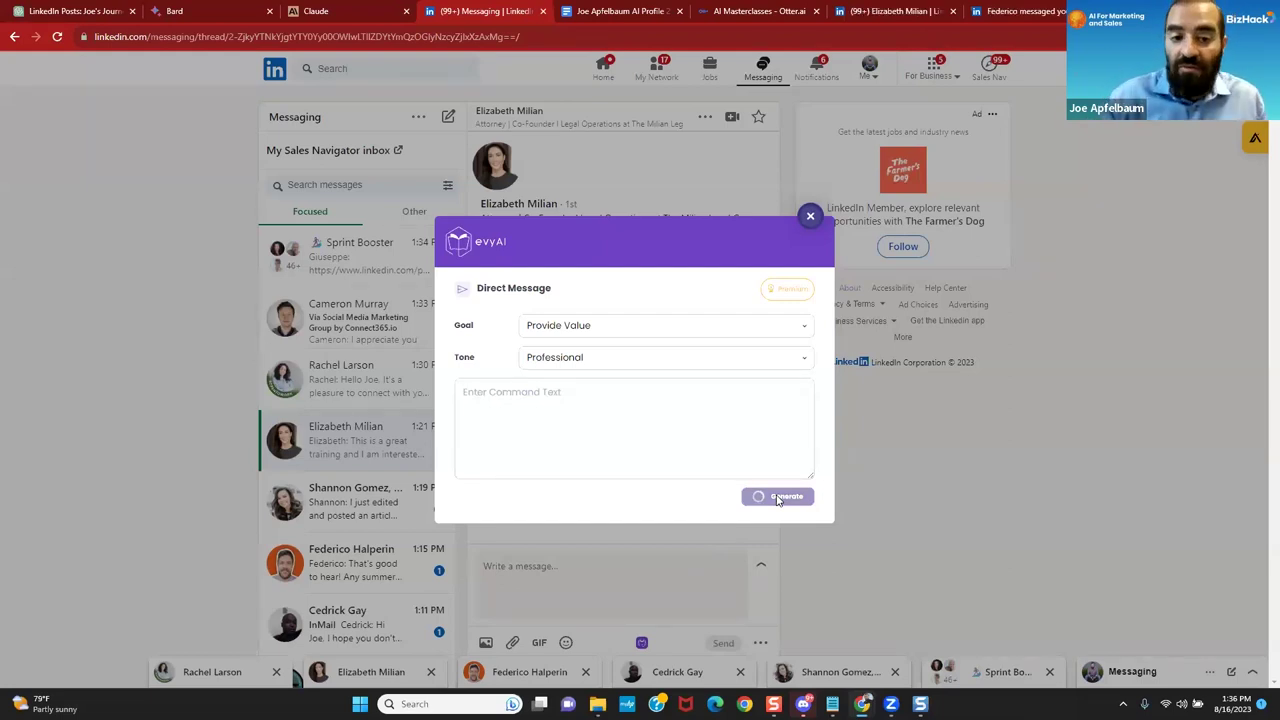
click(785, 540)
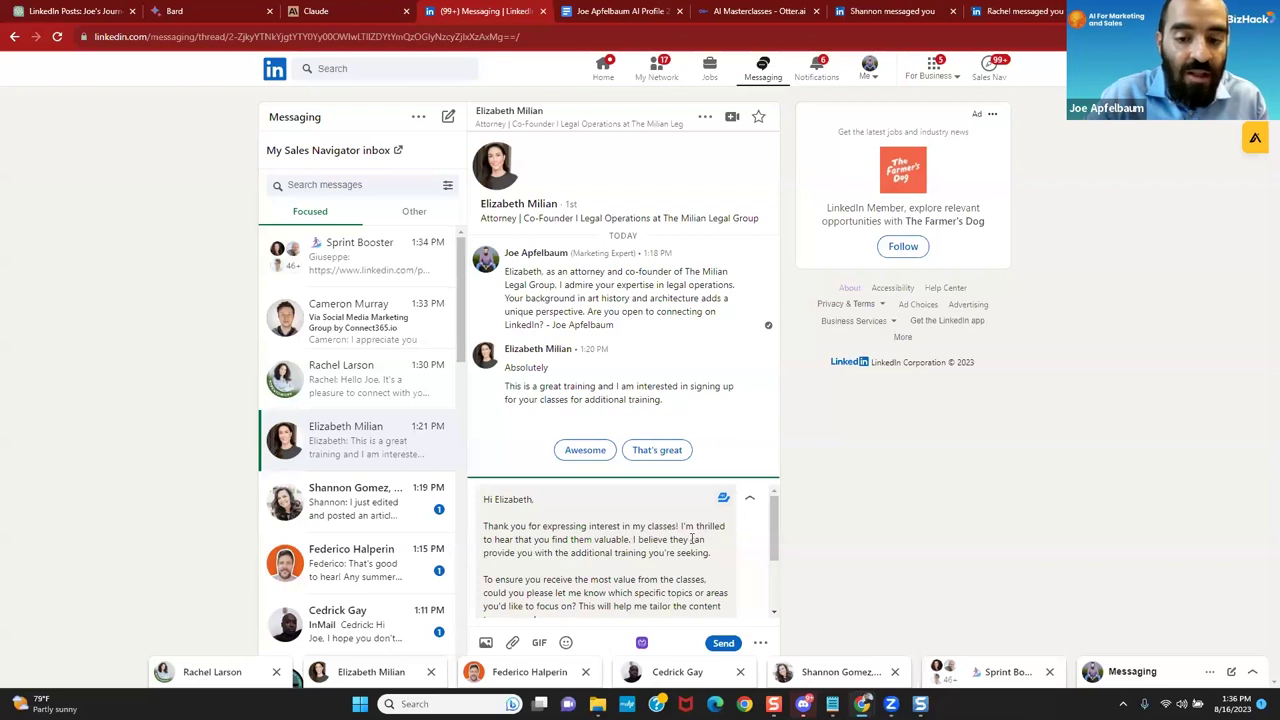
Step: Remove the 'To ensure…' paragraph about topics to focus on and send the reply
scroll(692, 538, down, 3)
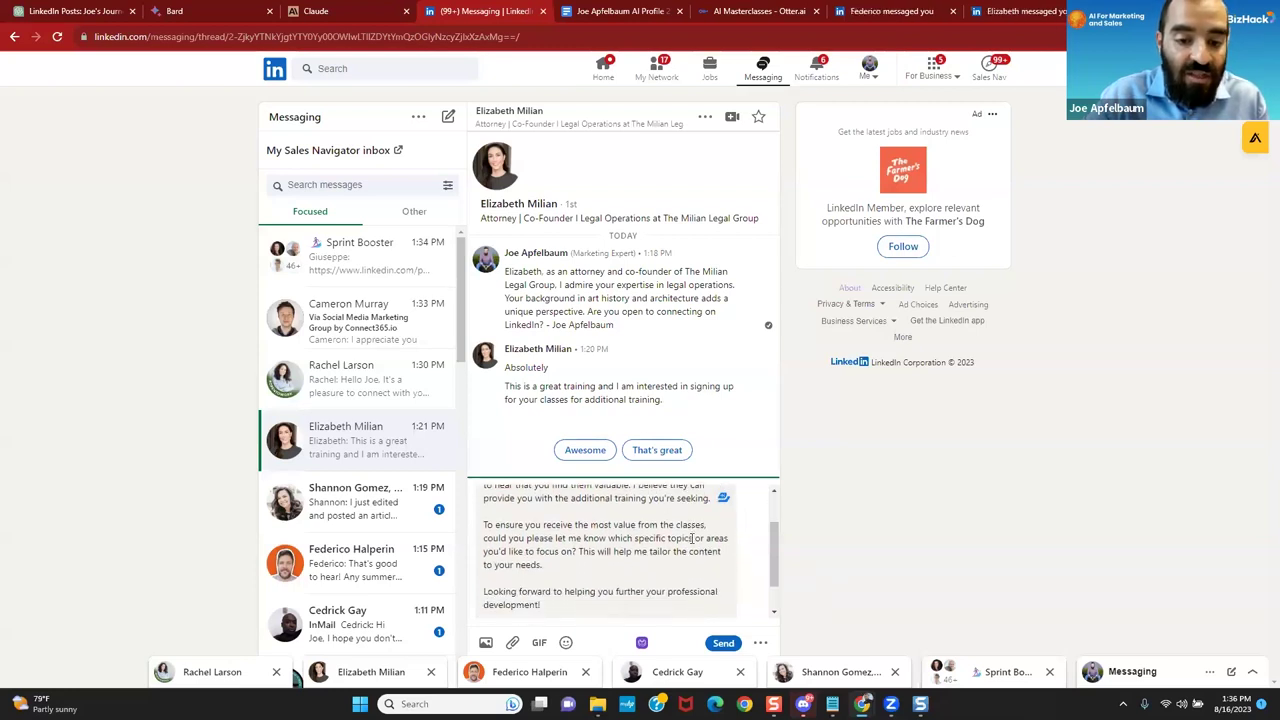
scroll(692, 538, down, 1)
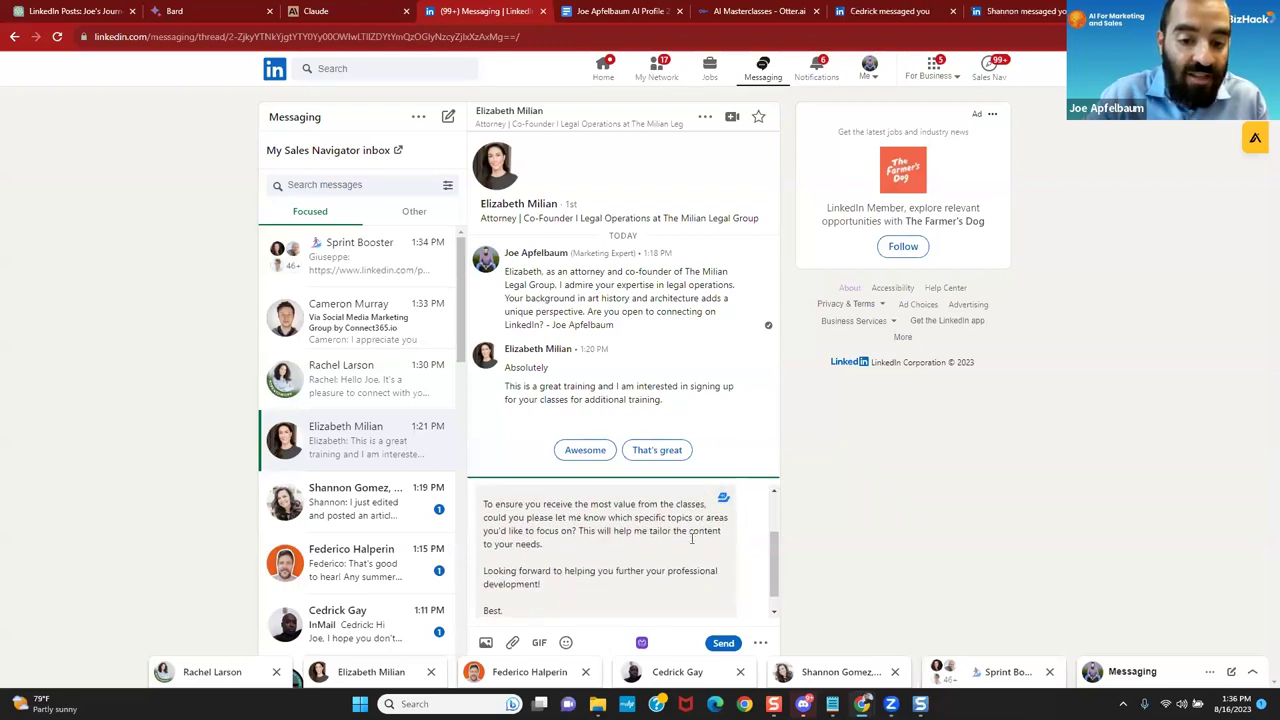
scroll(692, 538, down, 1)
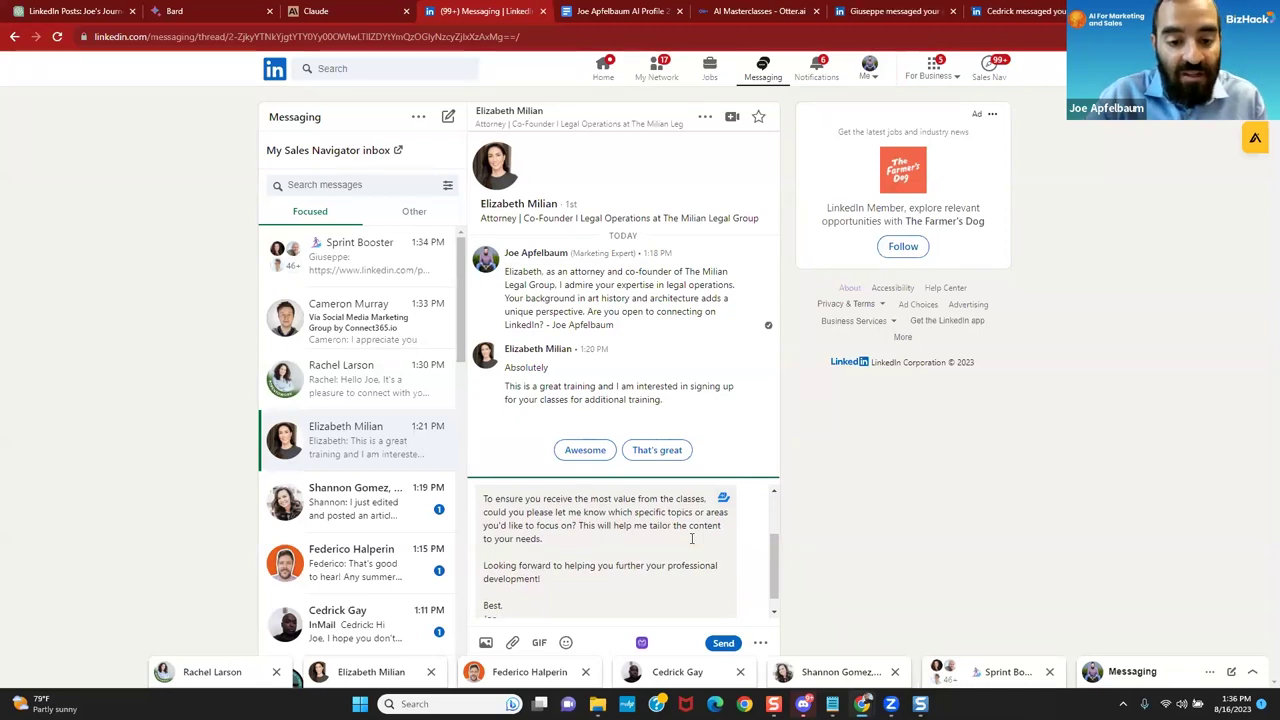
scroll(692, 538, down, 1)
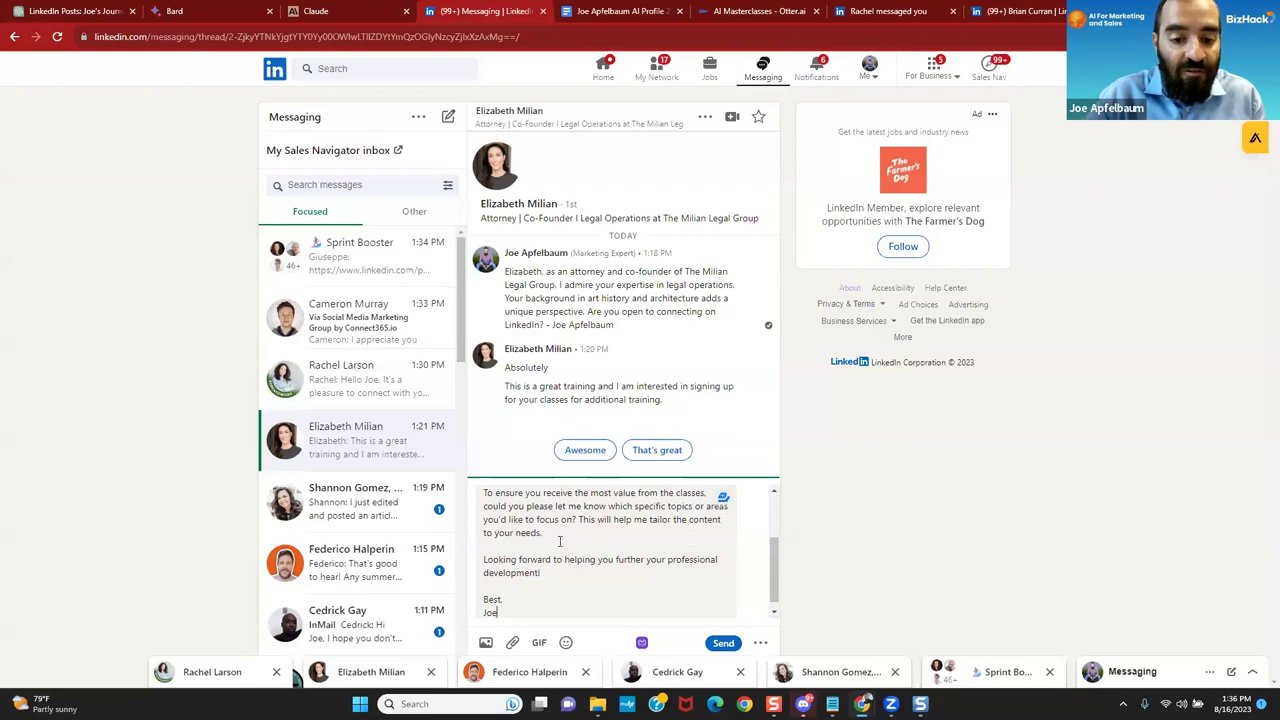
drag(559, 538, 481, 497)
text(Thank you for expressing interest in my classes! I'm thrilled to hear that you find them valuable. I believe they can provide you with the additional training you're seeking.)
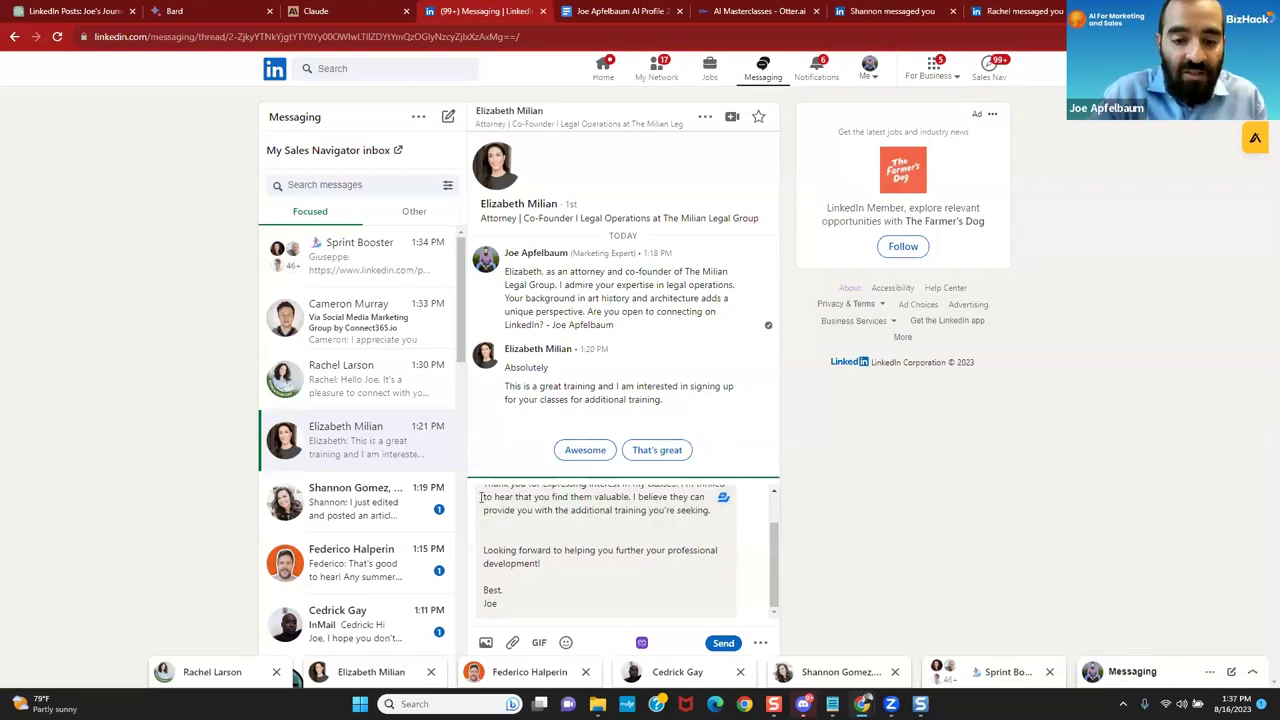
scroll(551, 527, up, 1)
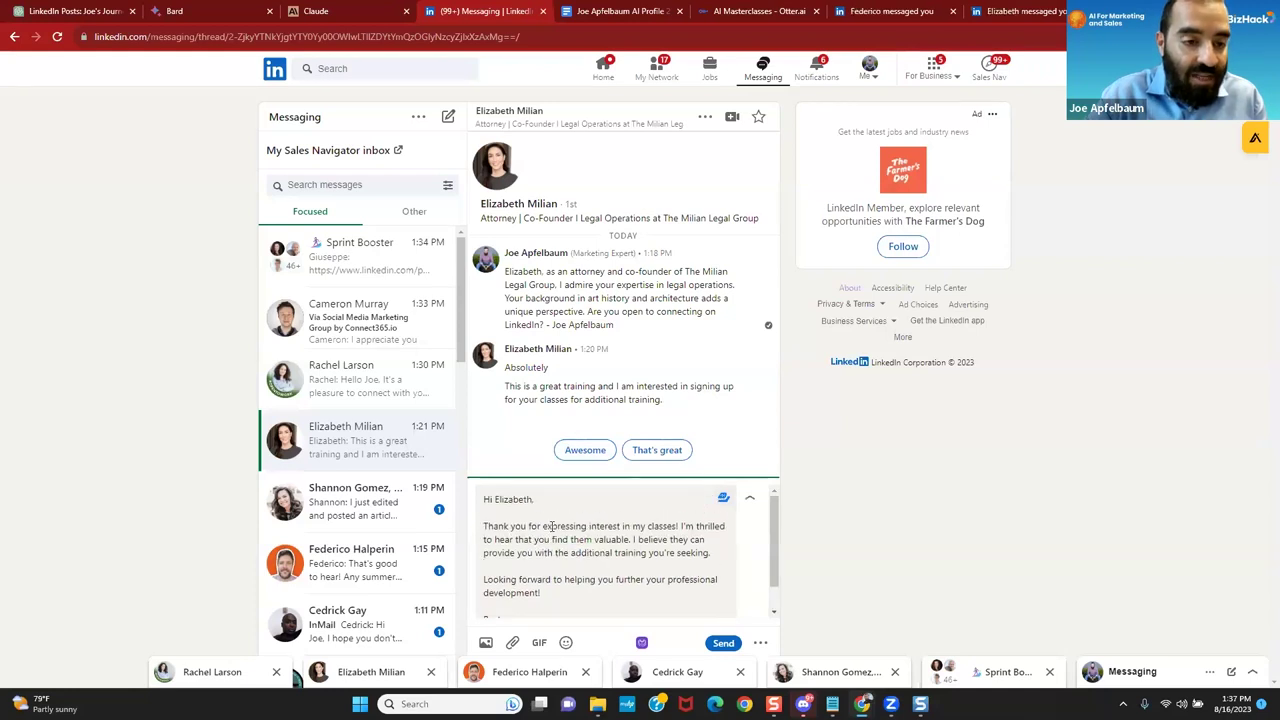
scroll(551, 527, down, 1)
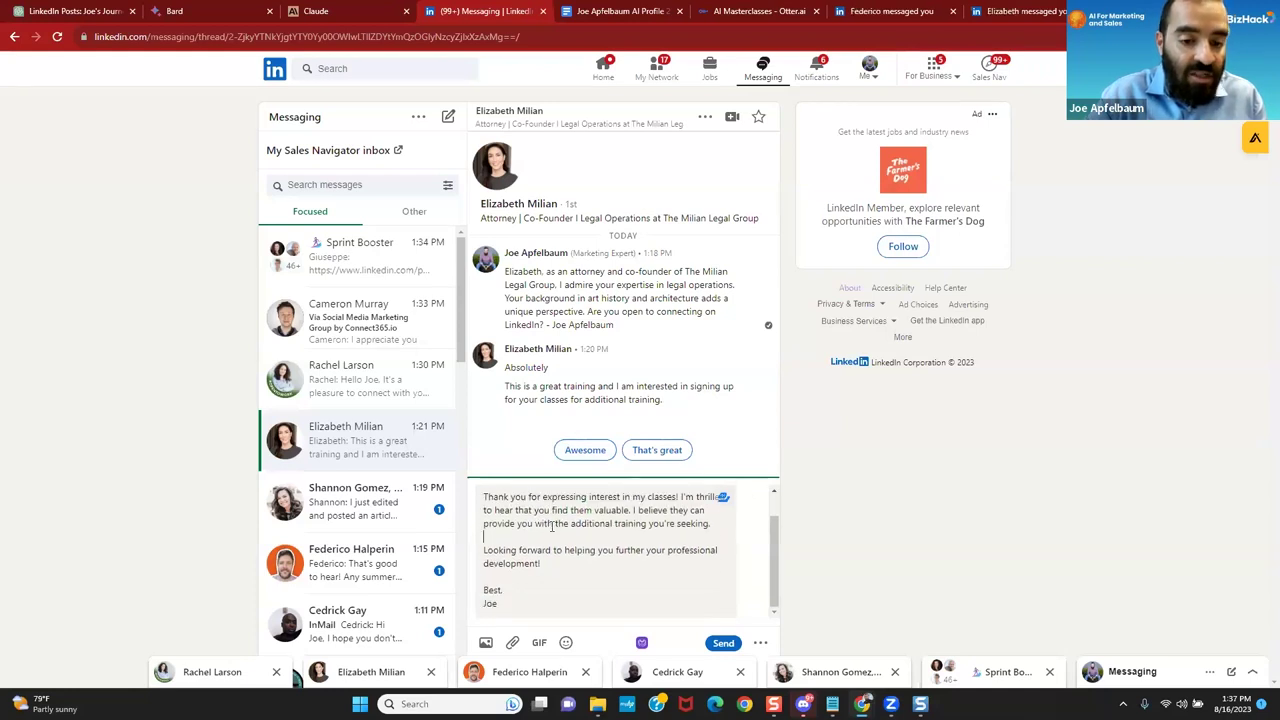
click(722, 645)
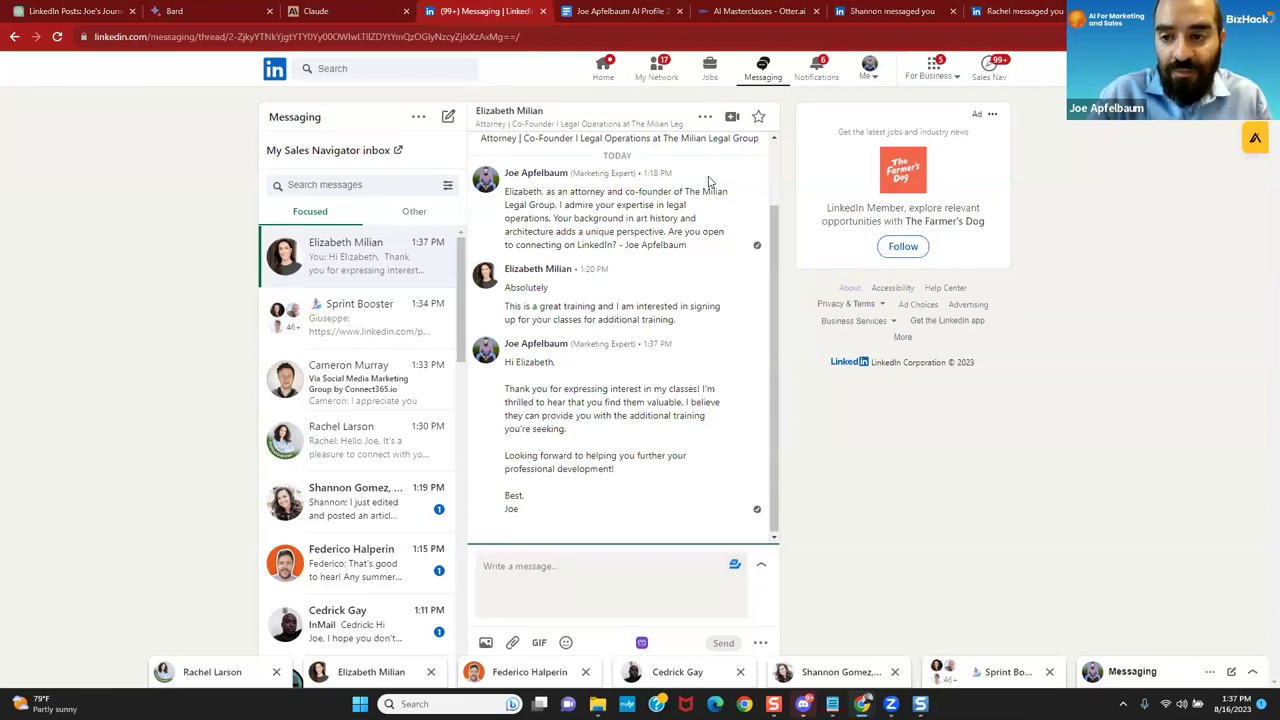
click(912, 352)
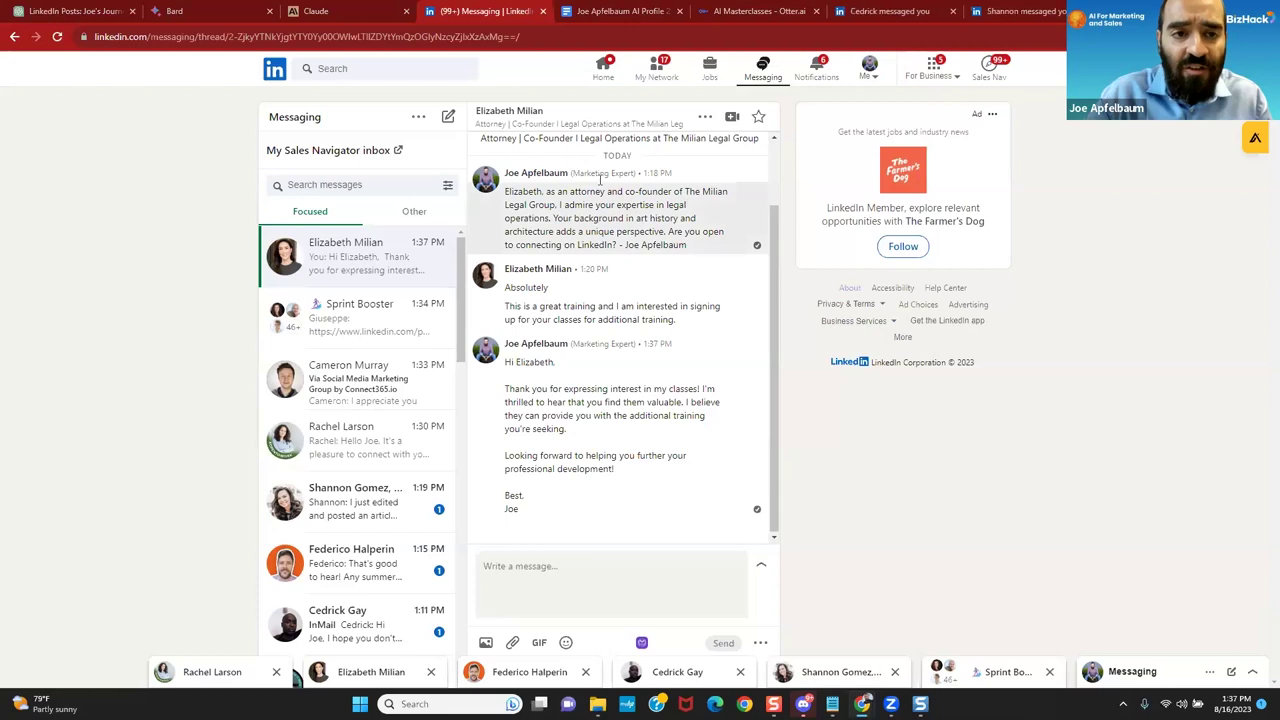
click(176, 10)
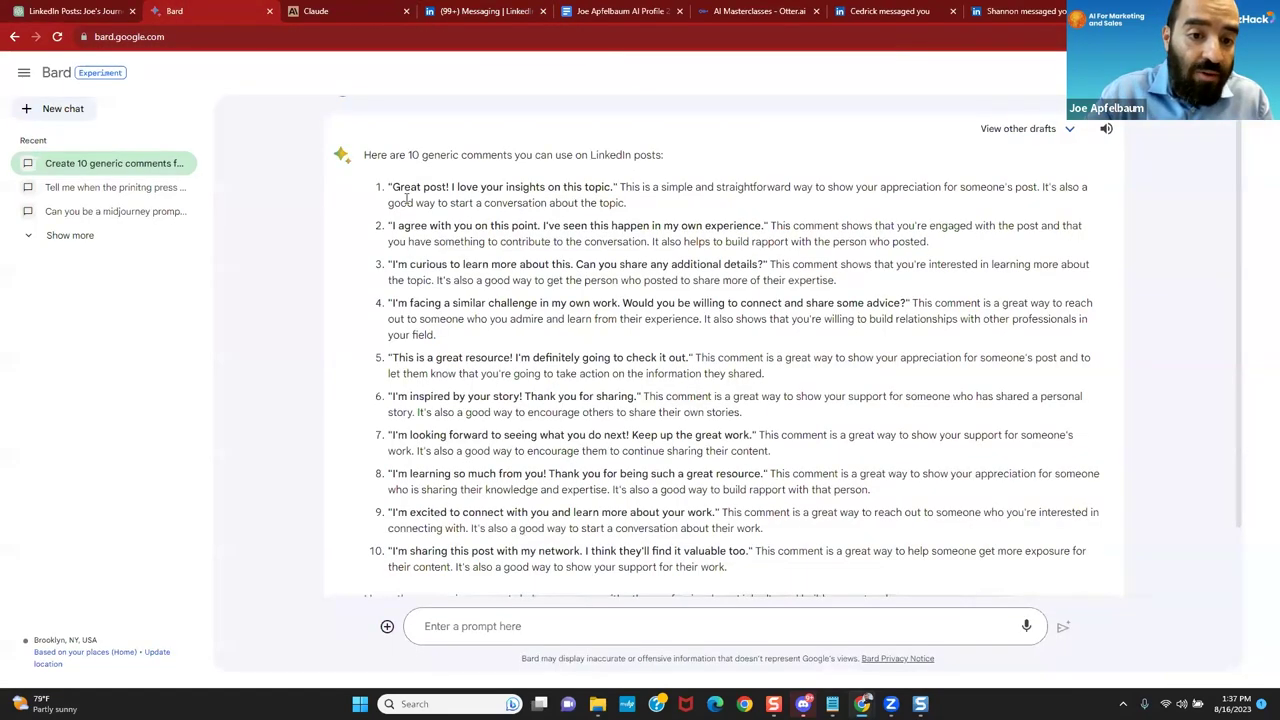
Step: Highlight the first three suggested comments in Bard's list, then return to LinkedIn Messaging
drag(392, 187, 614, 187)
drag(390, 225, 624, 222)
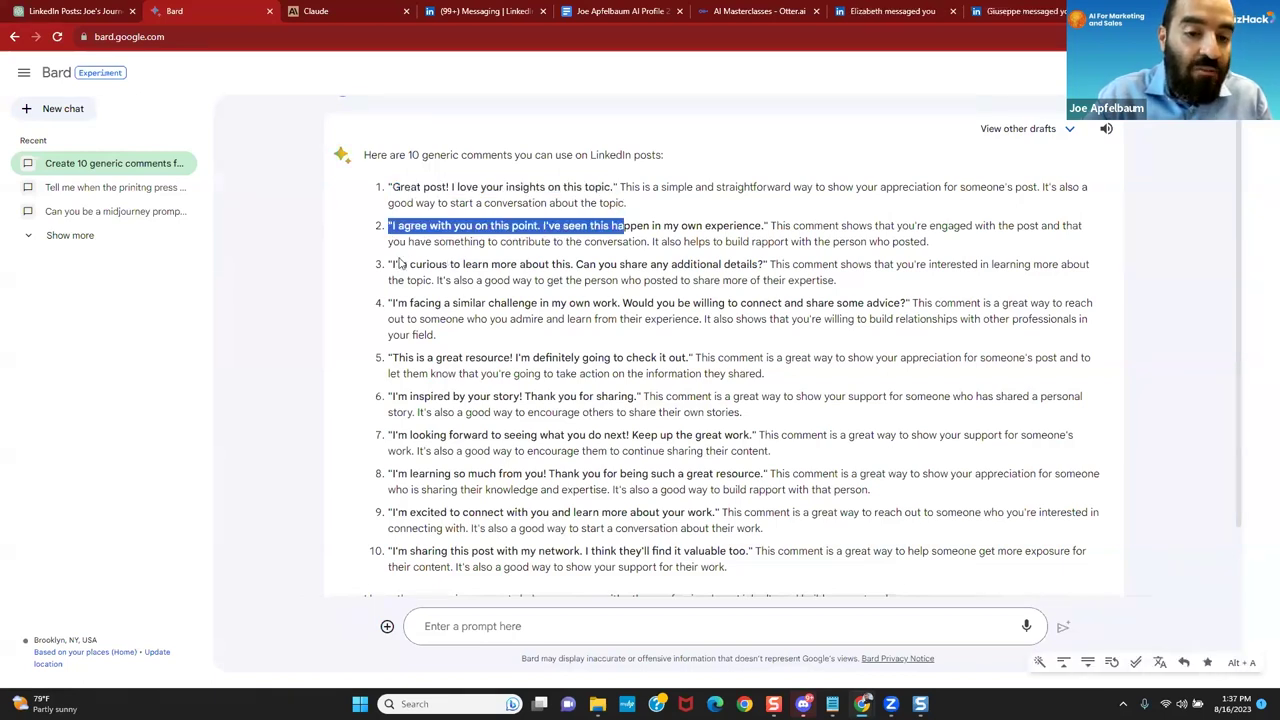
drag(398, 265, 446, 265)
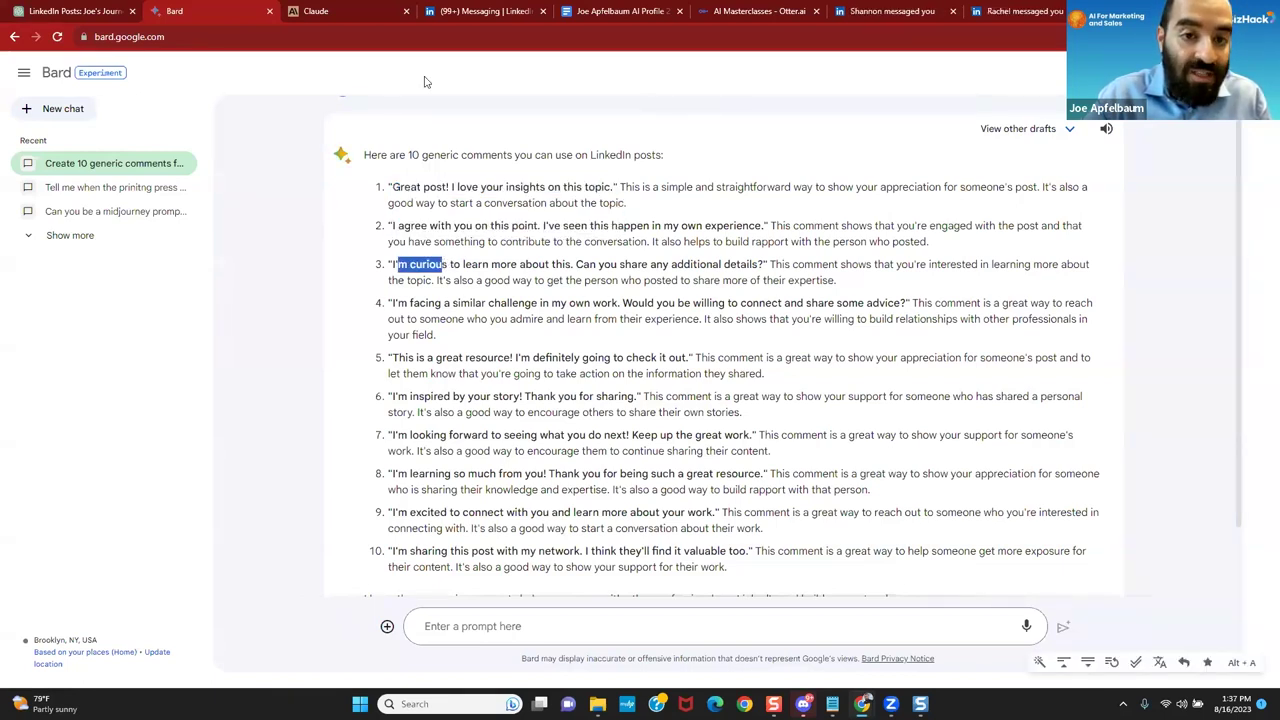
click(480, 11)
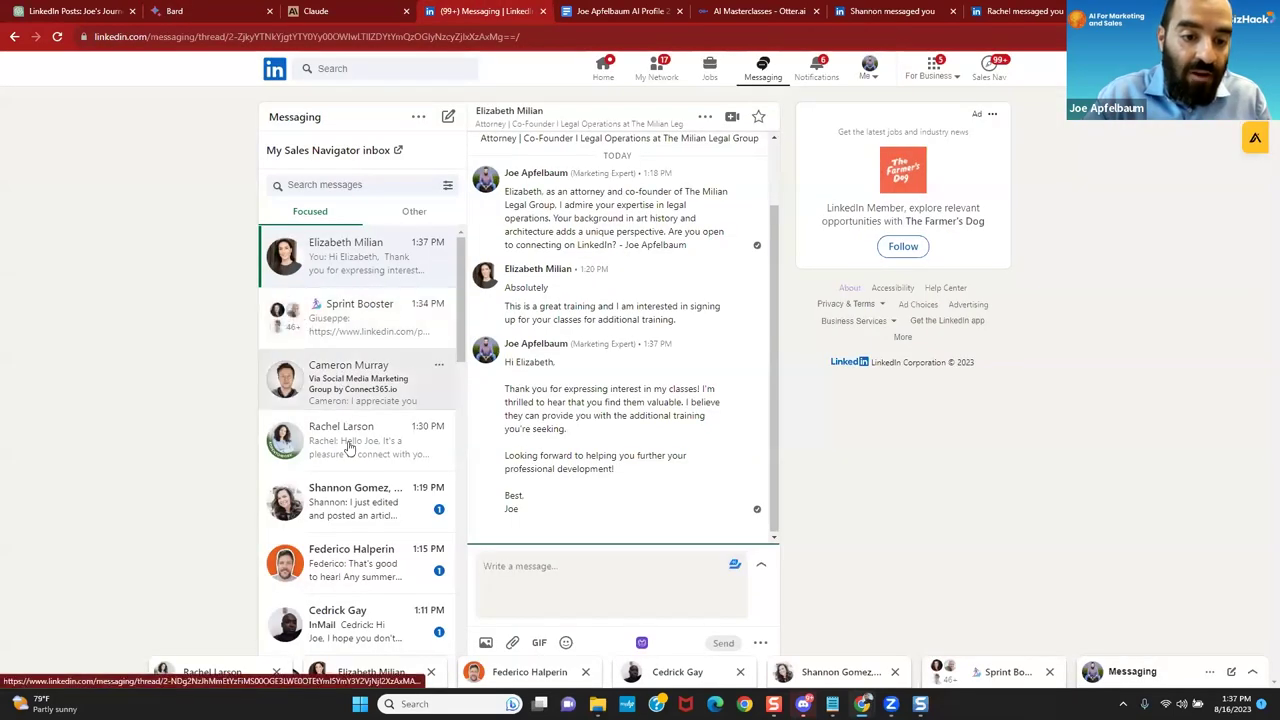
Step: Open the posted-article thread and insert the 'LinkedIn Message: dm-grat01' template into the reply
click(345, 507)
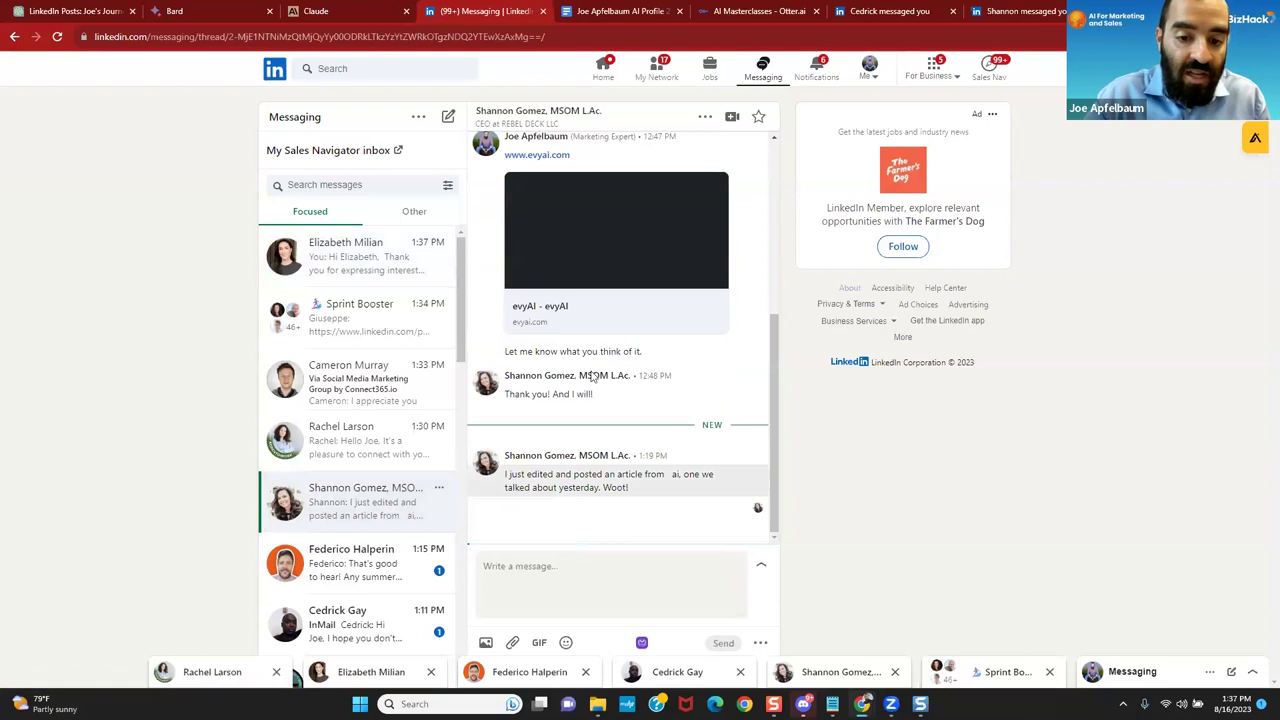
click(549, 566)
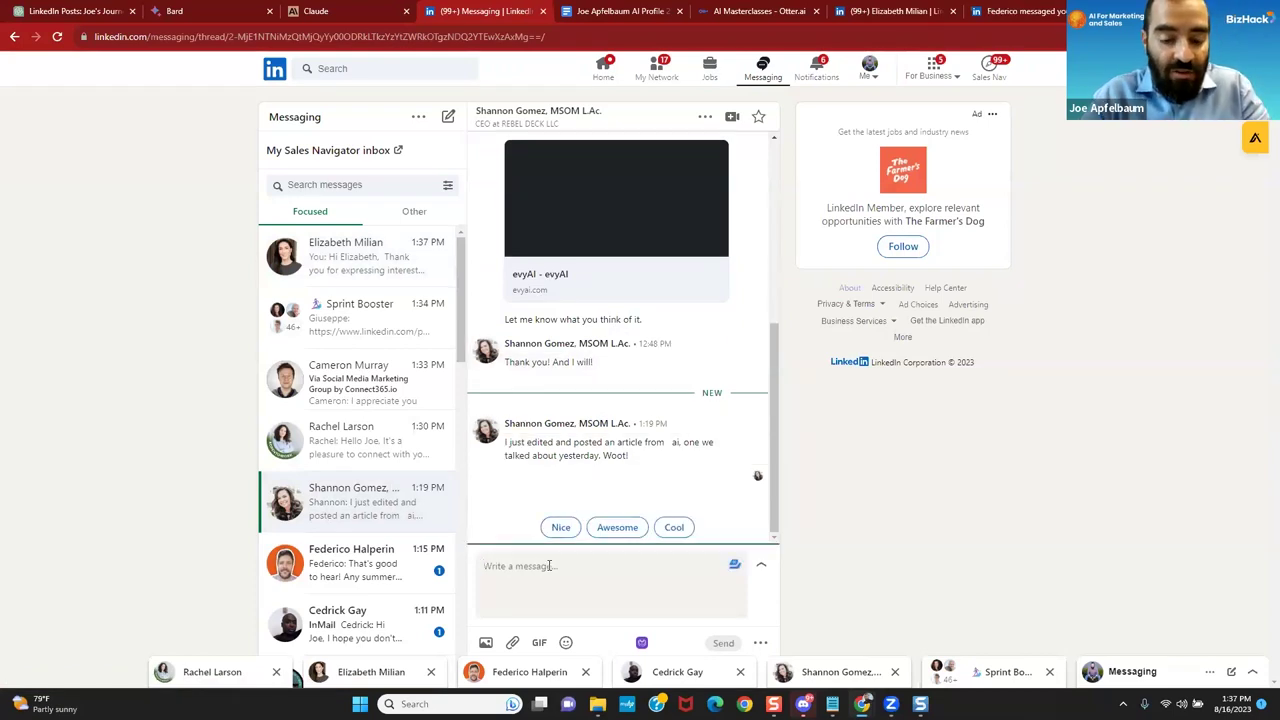
key(ctrl+space)
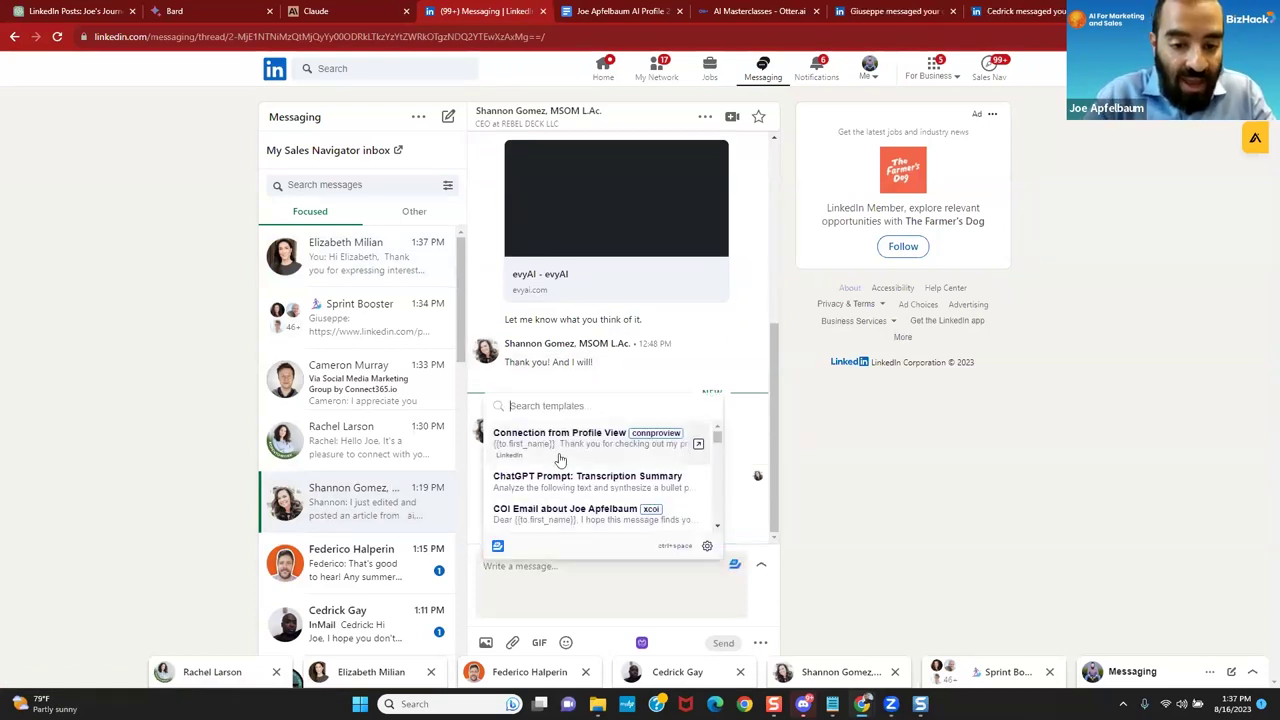
scroll(560, 462, down, 5)
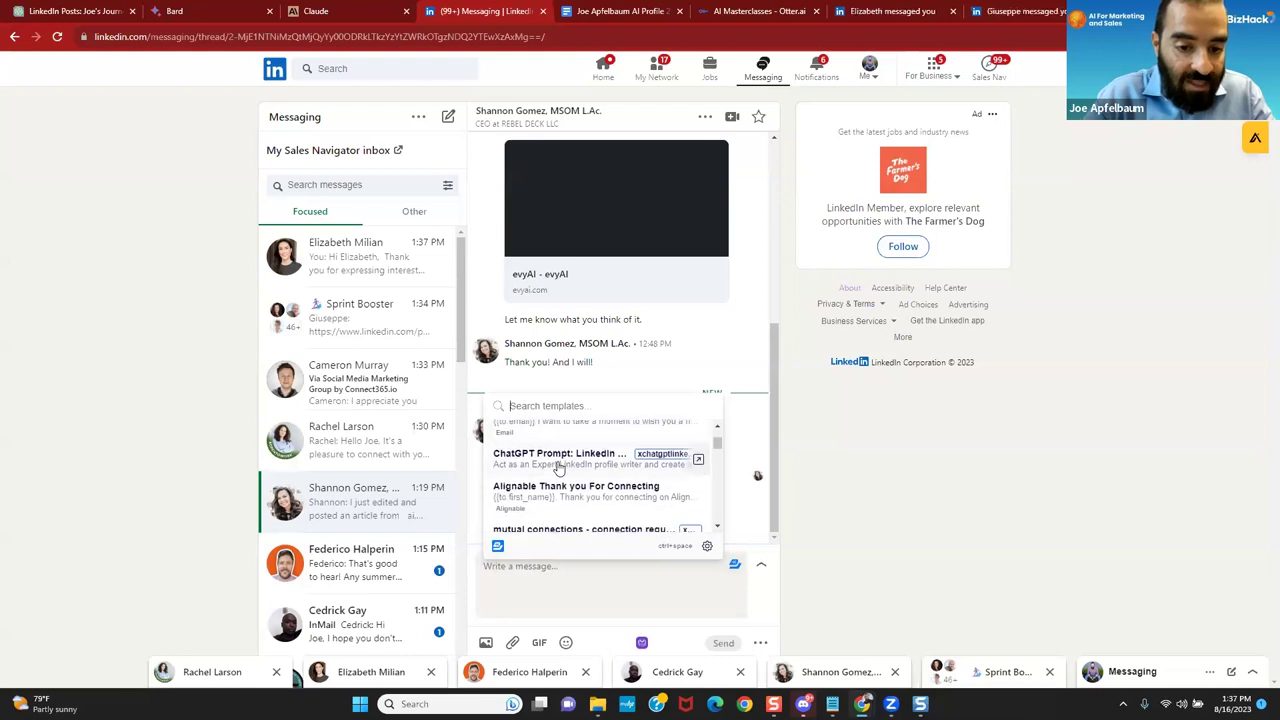
scroll(560, 468, down, 6)
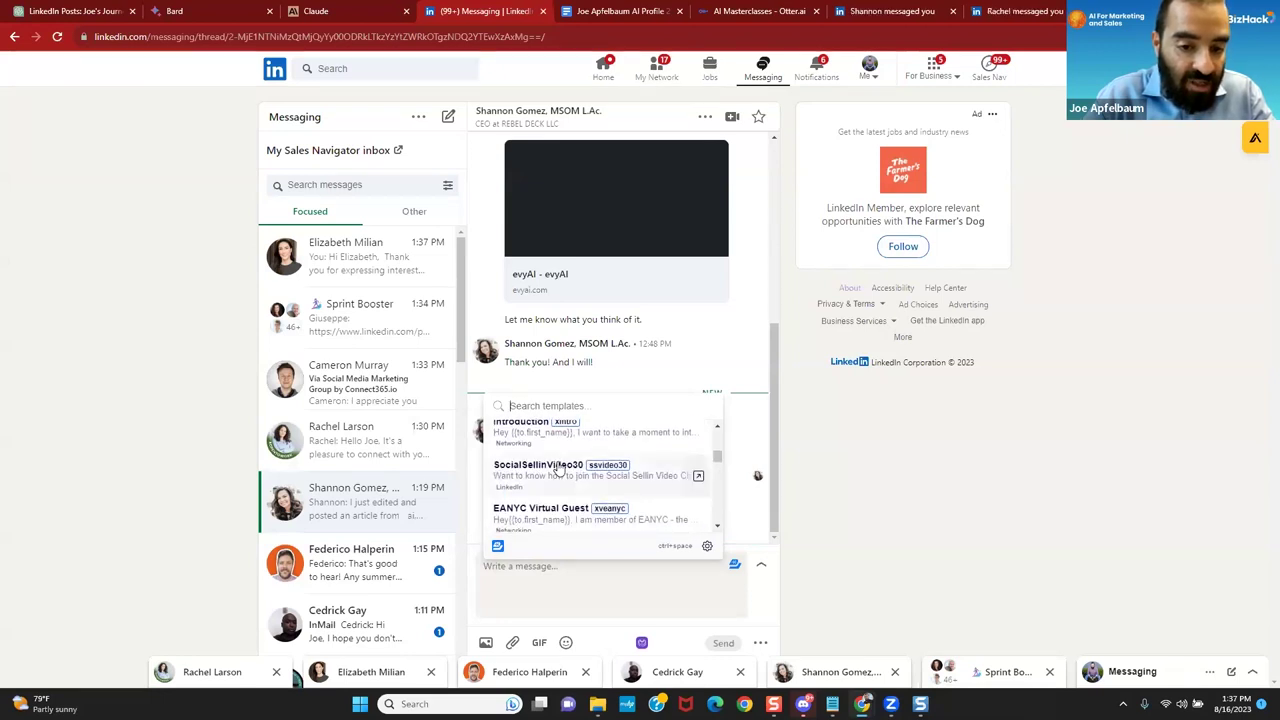
scroll(558, 470, down, 2)
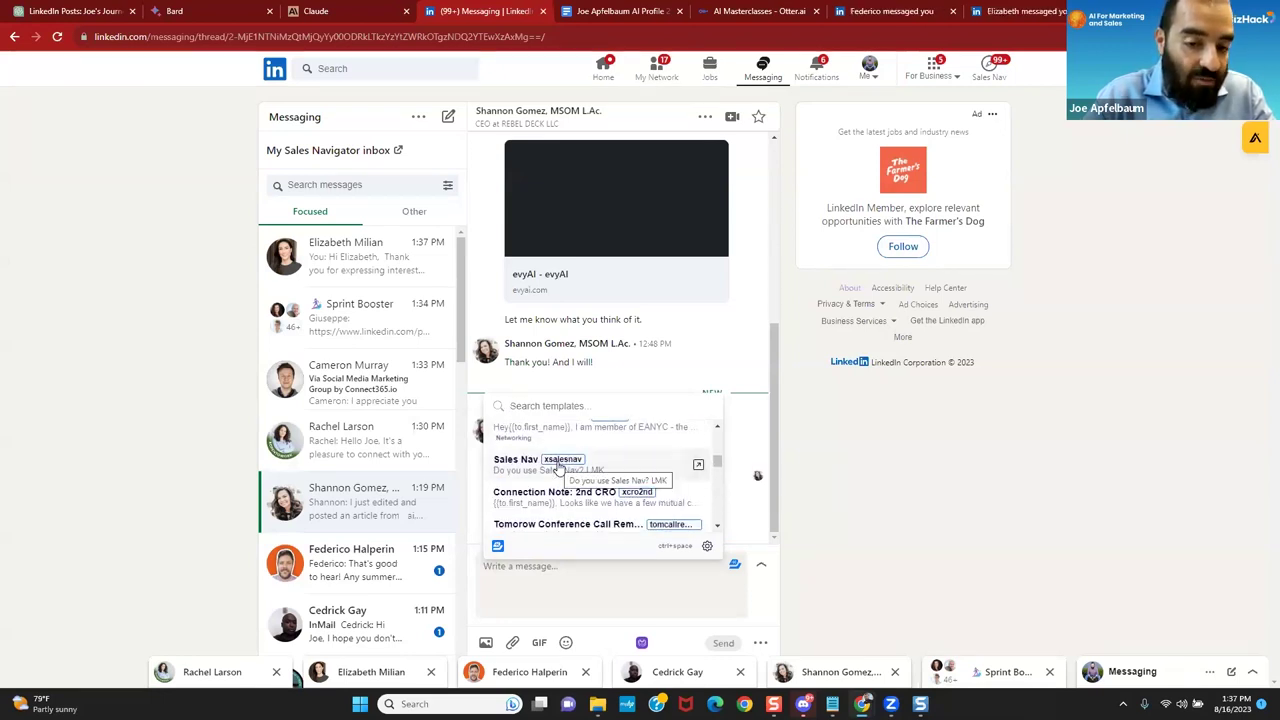
scroll(558, 468, down, 3)
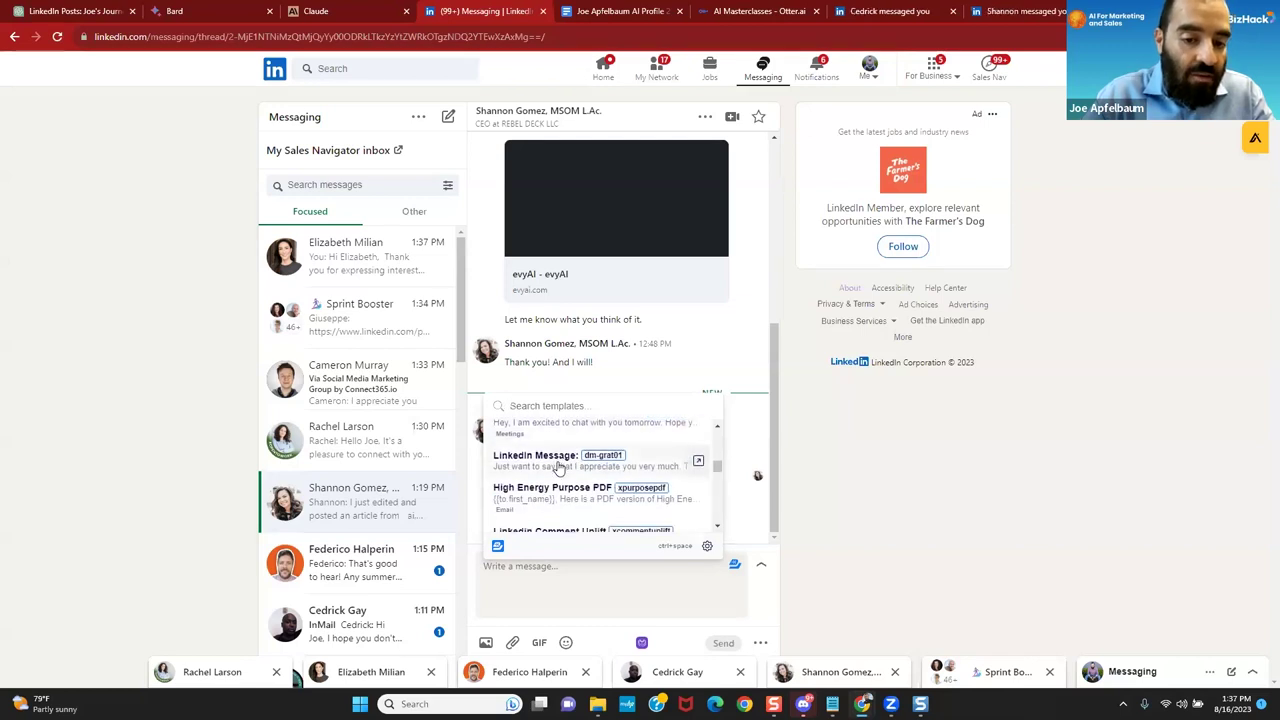
click(559, 467)
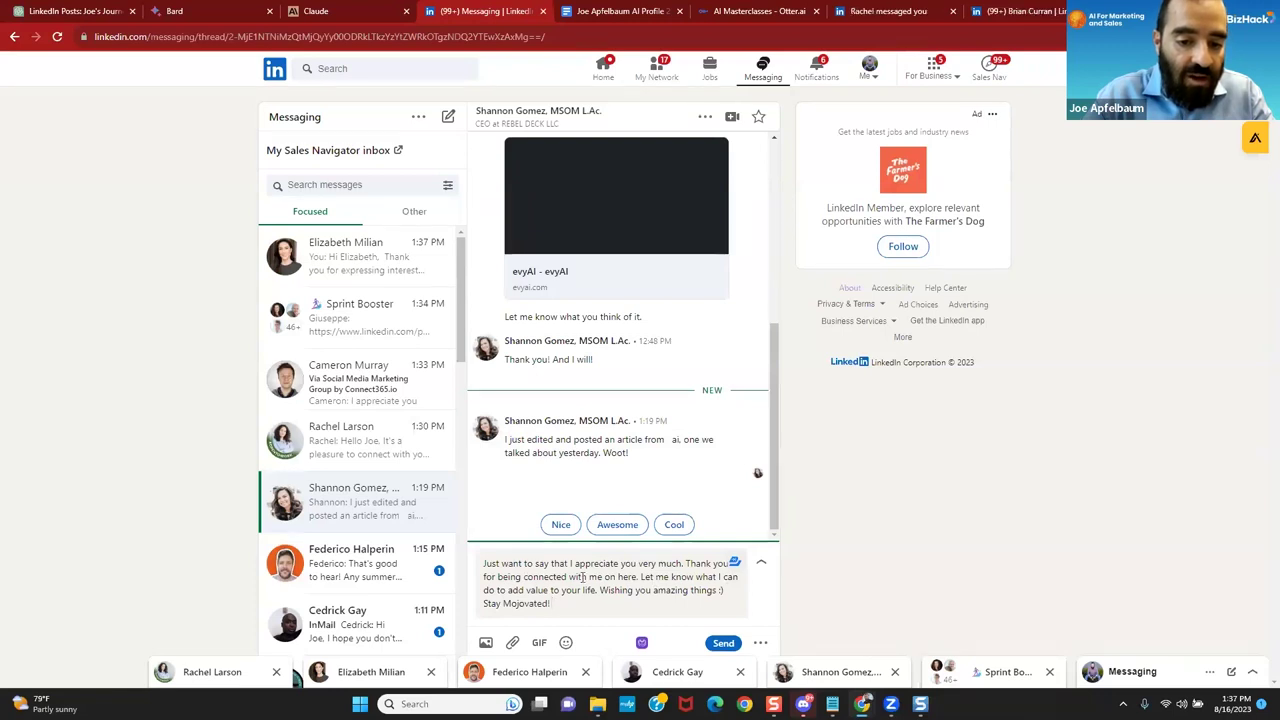
key(ctrl+a)
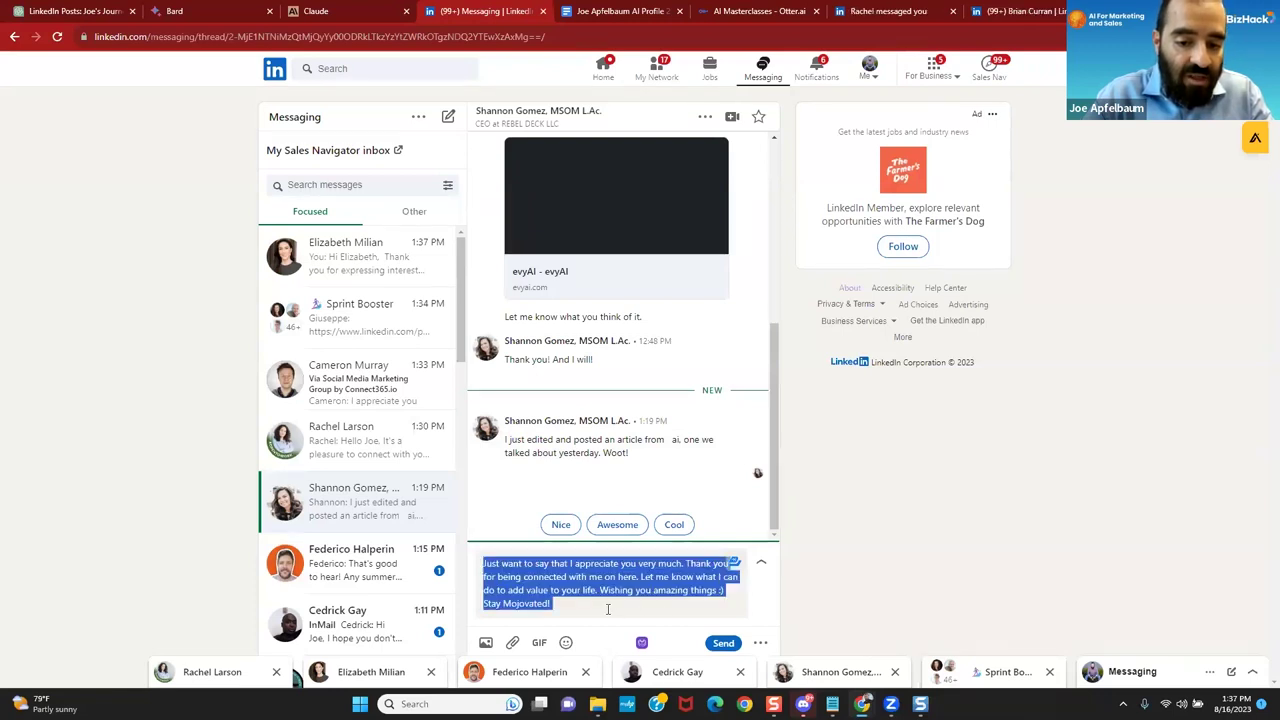
Step: Delete the selected template text, leaving the reply box empty
key(BackSpace)
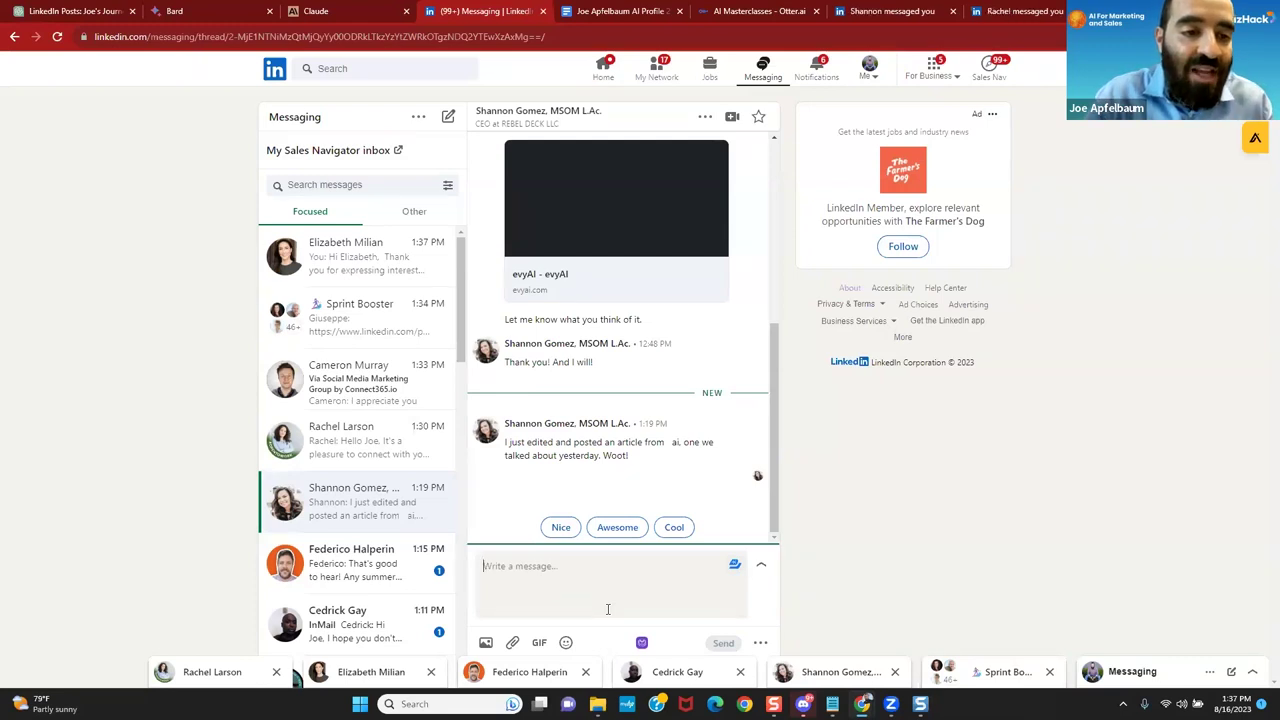